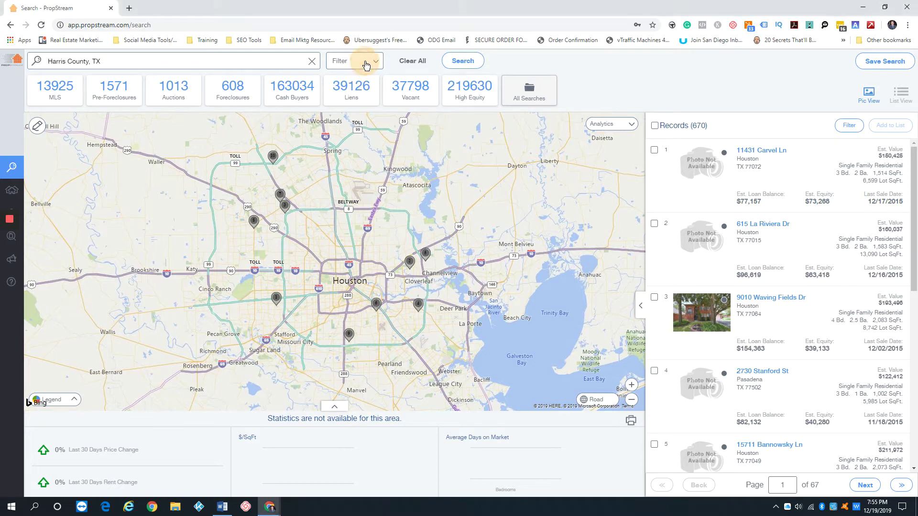
Open the search options and try Owner Occupied, then leave it set to Any.
{"action": "left_click", "coordinate": [366, 63]}
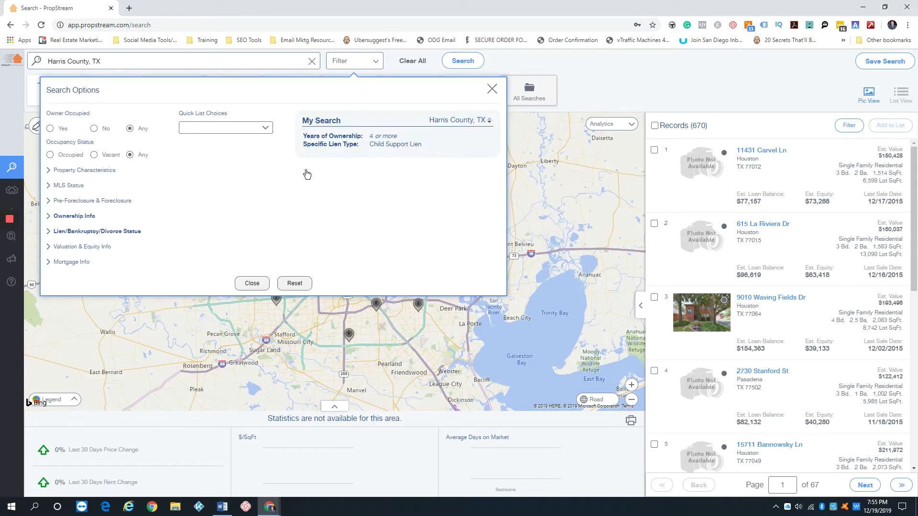
{"action": "left_click", "coordinate": [374, 64]}
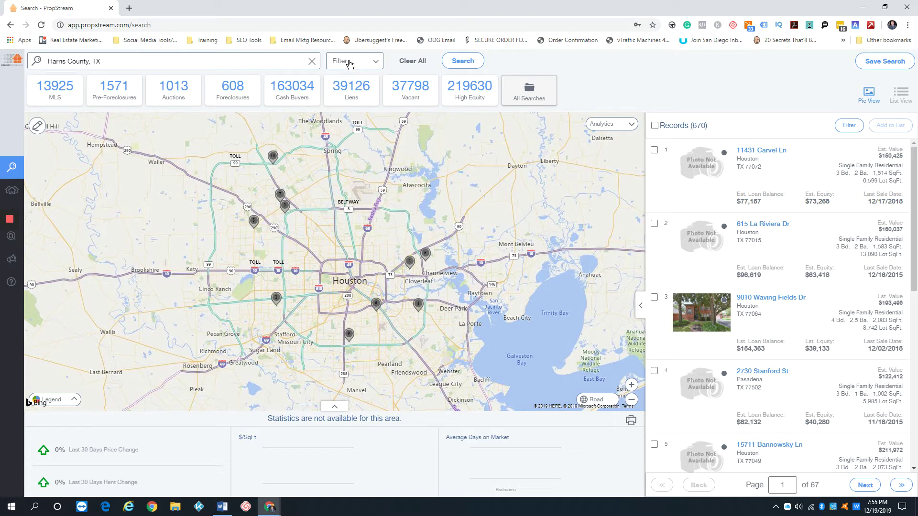
{"action": "left_click", "coordinate": [353, 61]}
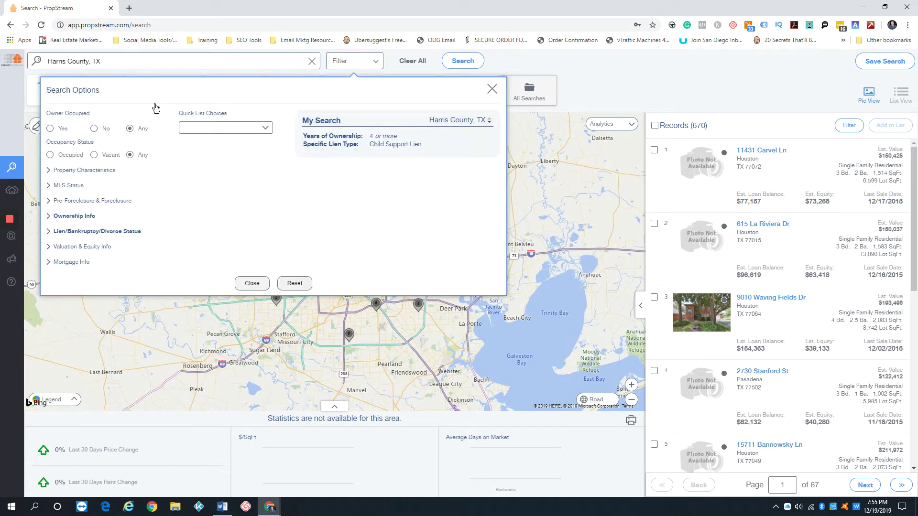
{"action": "left_click", "coordinate": [50, 129]}
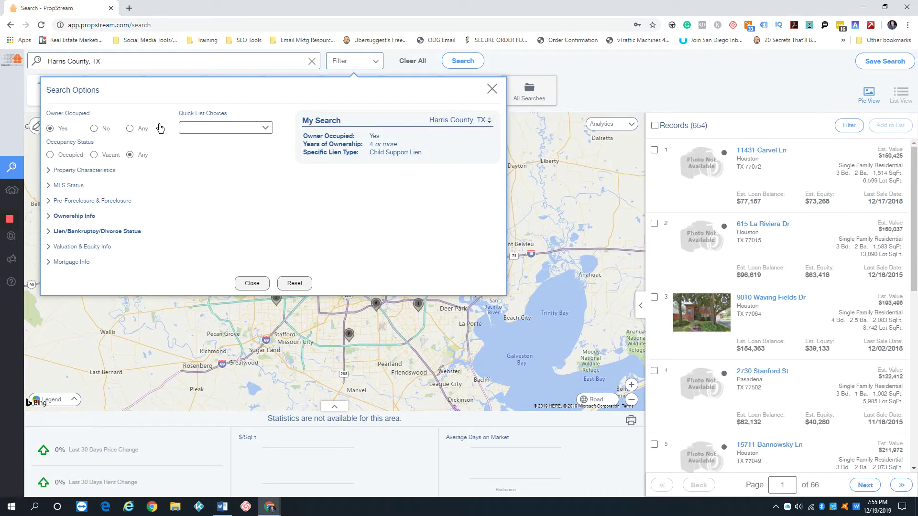
{"action": "left_click", "coordinate": [129, 129]}
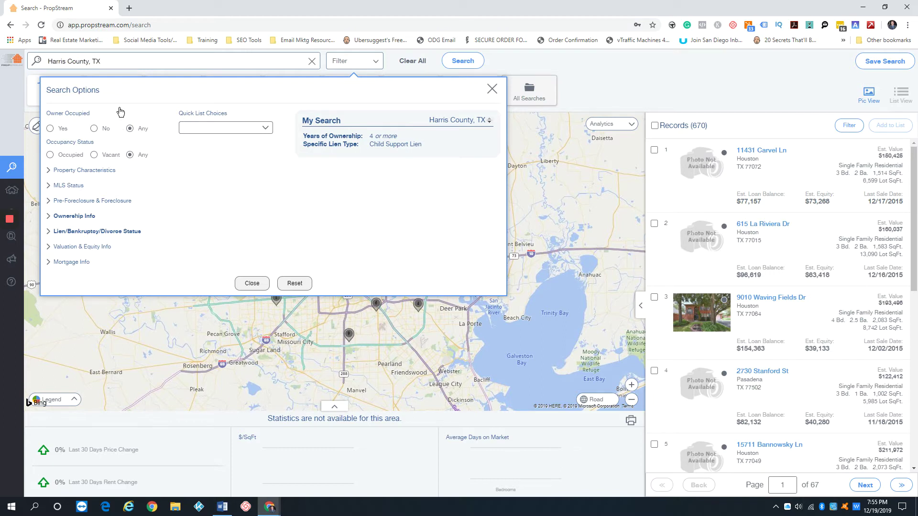
Set Property Type to Single Family and MLS On Market to No.
{"action": "left_click", "coordinate": [98, 171]}
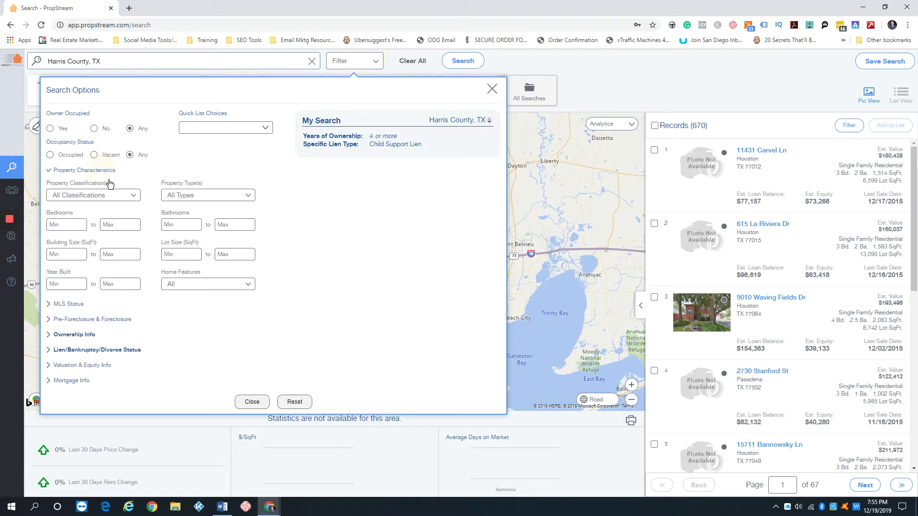
{"action": "left_click", "coordinate": [177, 196]}
{"action": "left_click", "coordinate": [122, 229]}
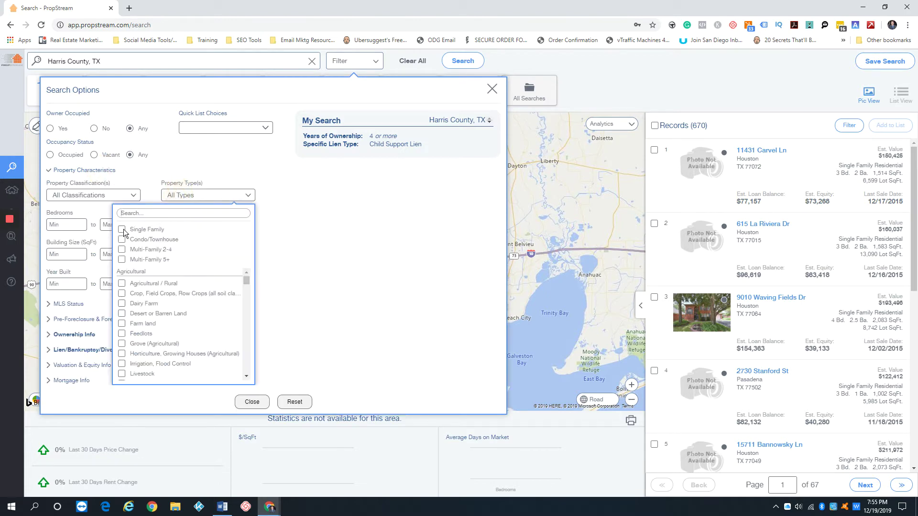
{"action": "left_click", "coordinate": [98, 171]}
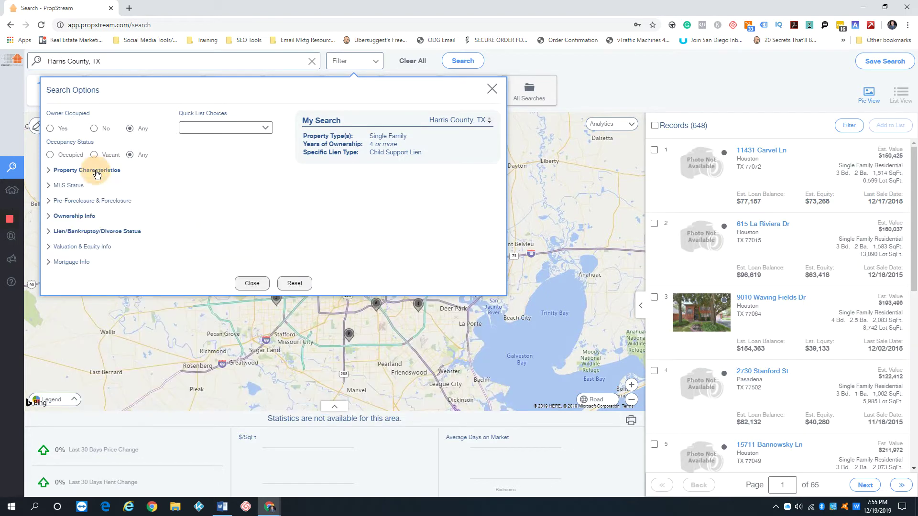
{"action": "left_click", "coordinate": [67, 186]}
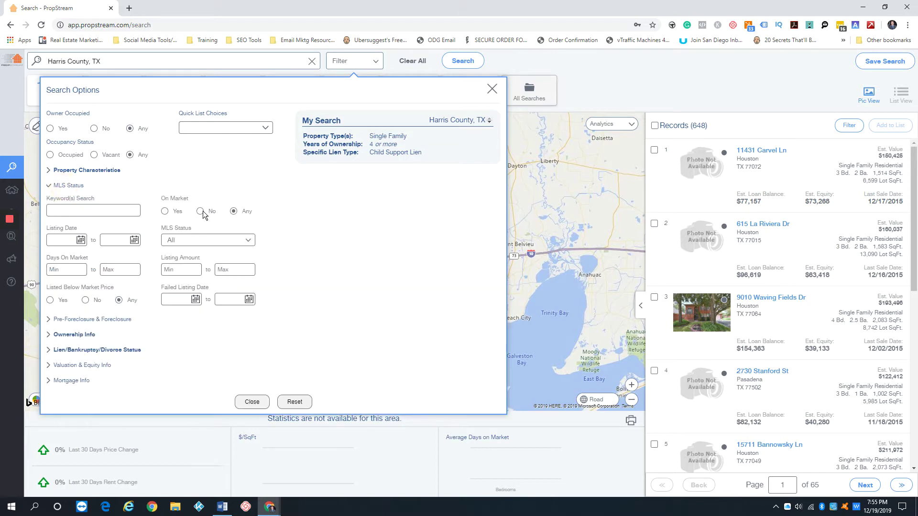
{"action": "left_click", "coordinate": [199, 210]}
{"action": "left_click", "coordinate": [76, 186]}
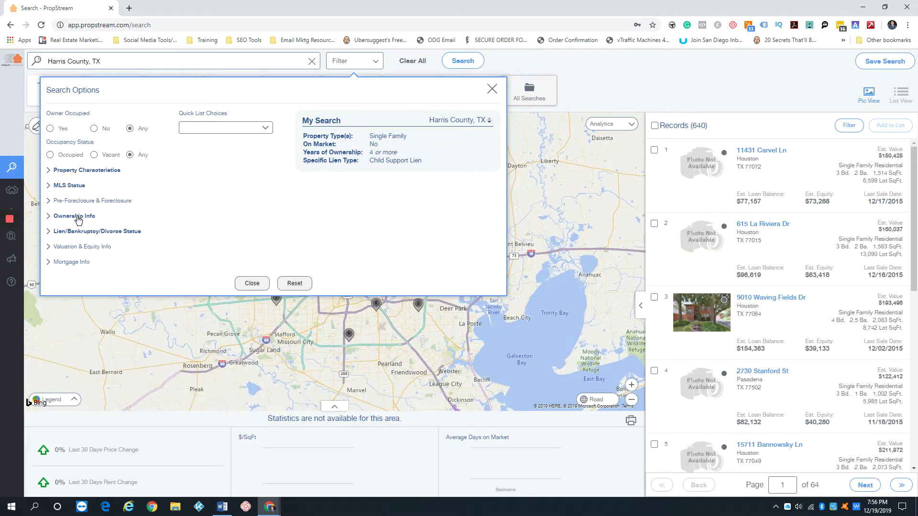
Under Ownership Info, change the minimum Years of Ownership from 4 to 2.
{"action": "left_click", "coordinate": [77, 216]}
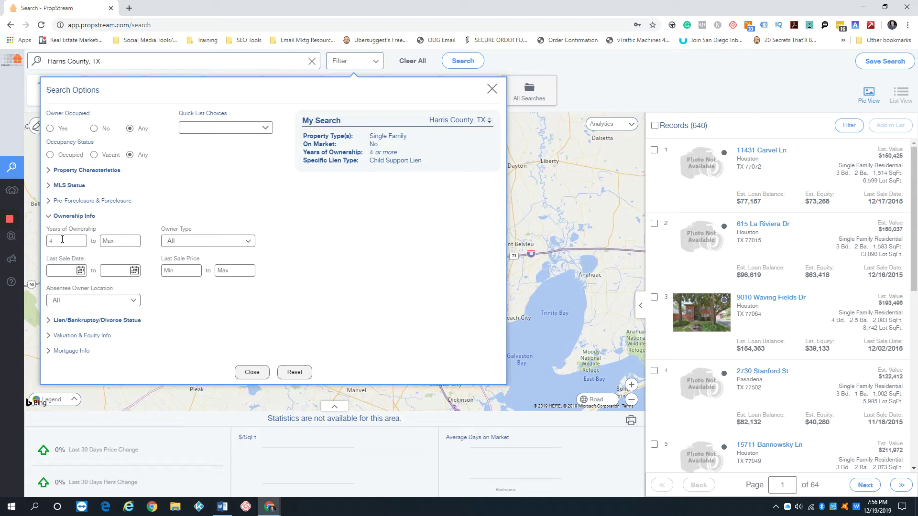
{"action": "left_click", "coordinate": [47, 241]}
{"action": "type", "text": "2"}
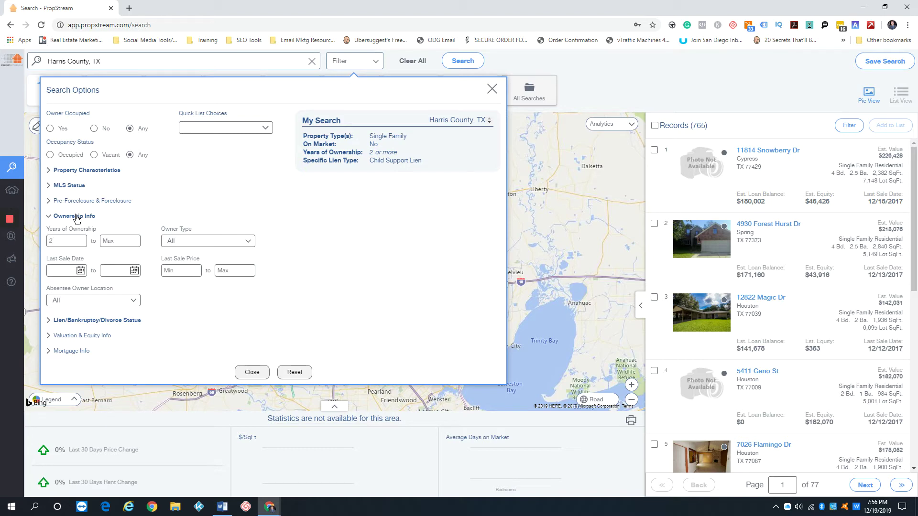
Set Quick Target Status to Has Active Lien under Lien/Bankruptcy/Divorce Status.
{"action": "left_click", "coordinate": [77, 216]}
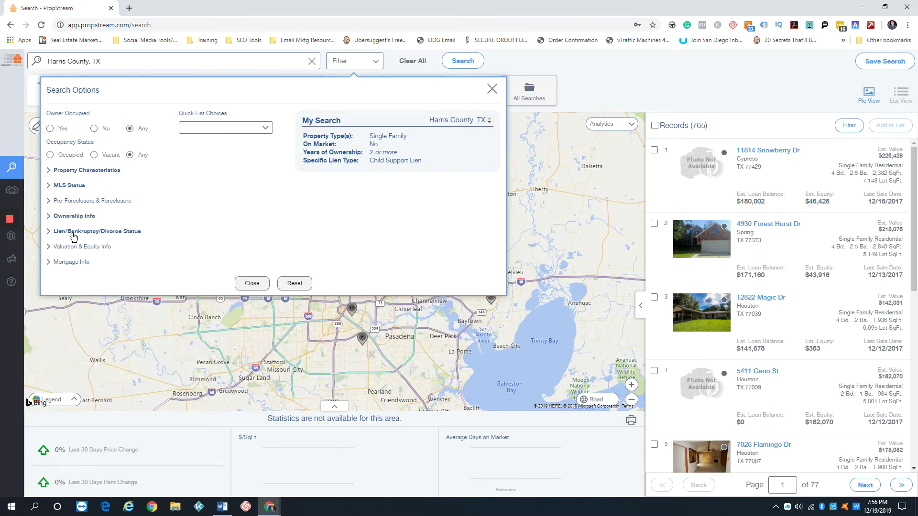
{"action": "left_click", "coordinate": [75, 232]}
{"action": "left_click", "coordinate": [102, 257]}
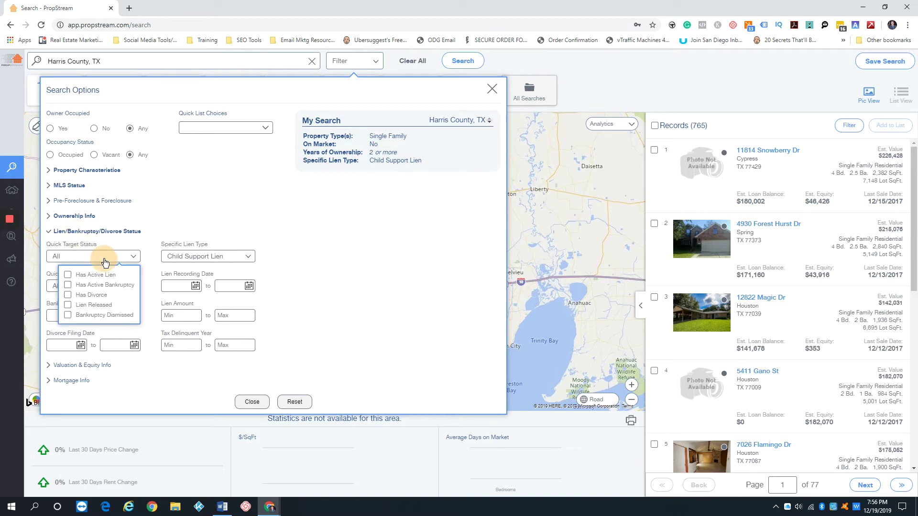
{"action": "left_click", "coordinate": [68, 274]}
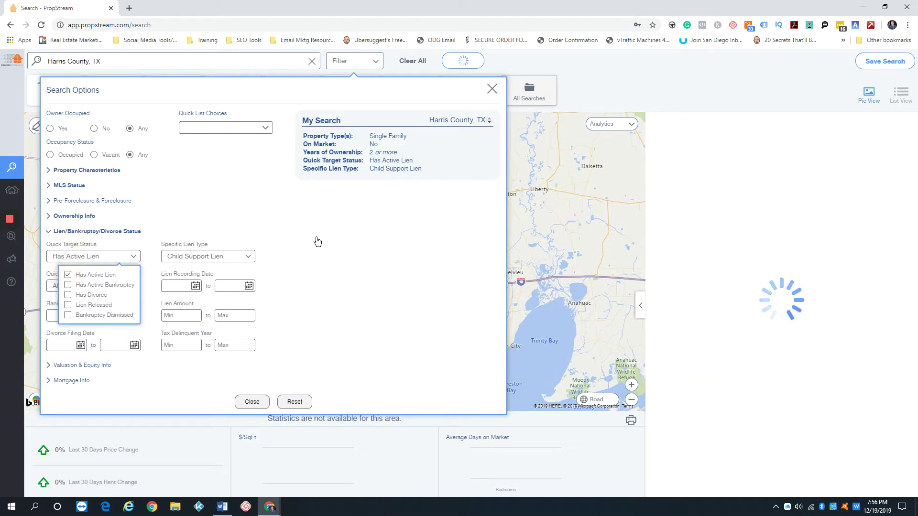
Replace Child Support Lien with Tax Lien as the specific lien type, briefly trying HOA Lien.
{"action": "left_click", "coordinate": [247, 259]}
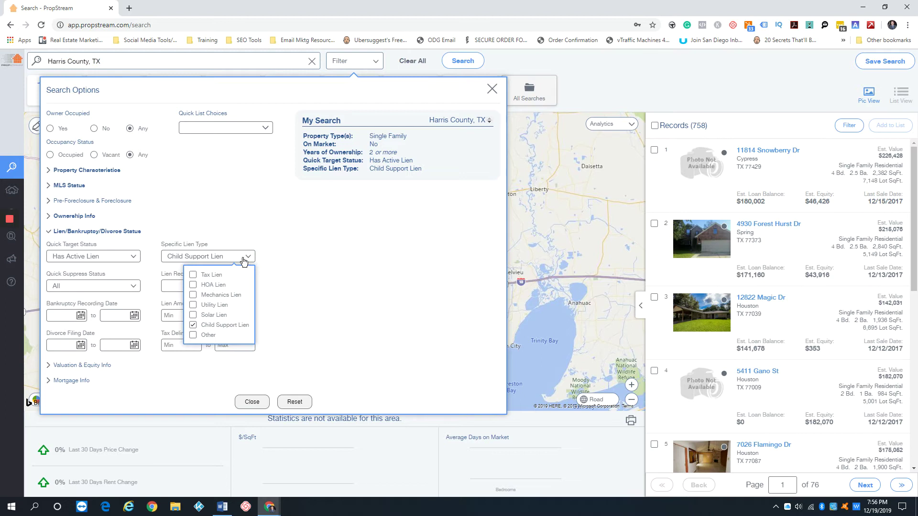
{"action": "left_click", "coordinate": [194, 325]}
{"action": "left_click", "coordinate": [193, 275]}
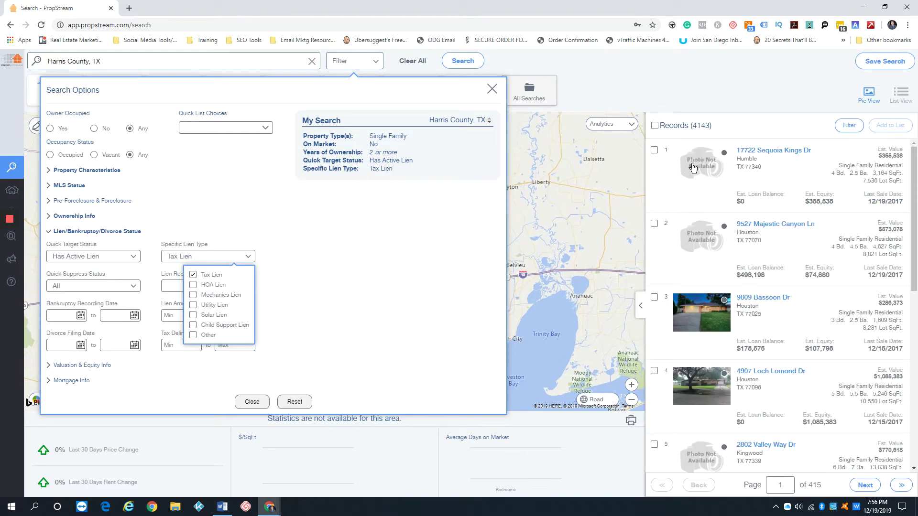
{"action": "left_click", "coordinate": [193, 275]}
{"action": "left_click", "coordinate": [192, 286]}
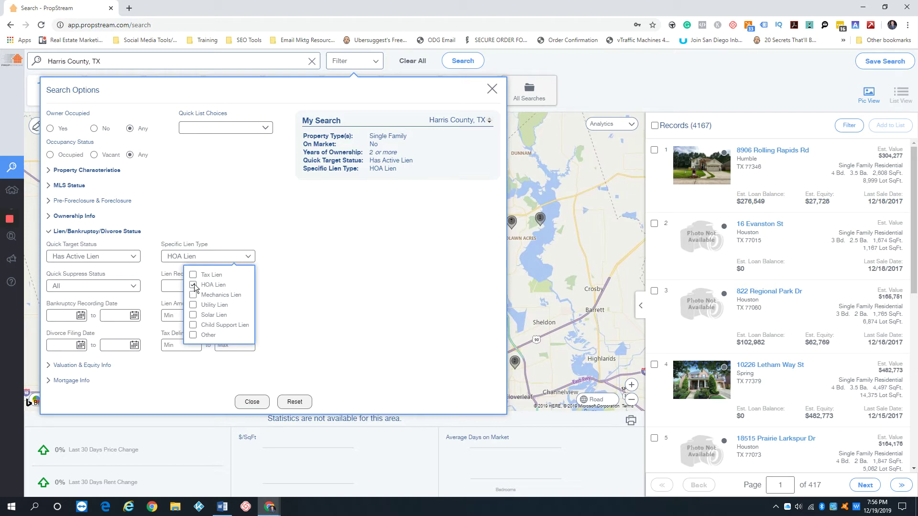
{"action": "left_click", "coordinate": [193, 285]}
{"action": "left_click", "coordinate": [193, 275]}
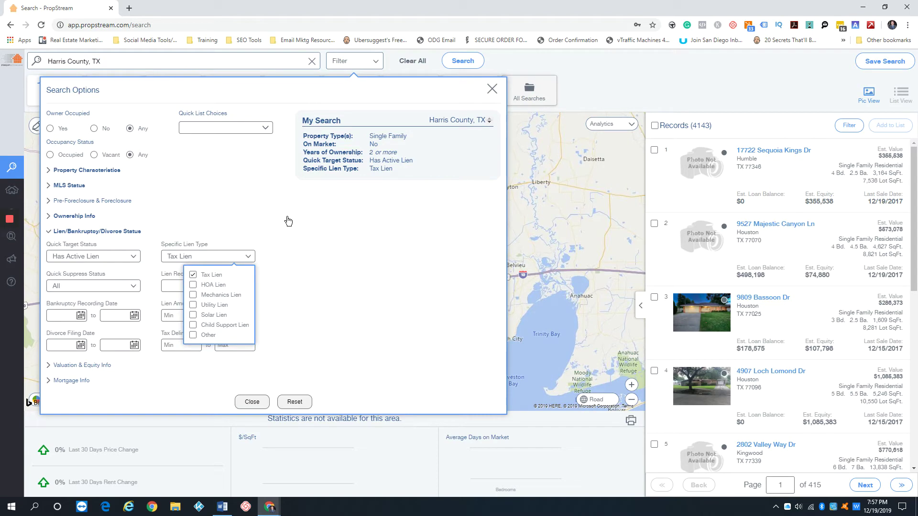
Try Tax, HOA and Solar Lien, then settle on Child Support Lien as the specific lien type.
{"action": "left_click", "coordinate": [194, 275]}
{"action": "left_click", "coordinate": [194, 276]}
{"action": "left_click", "coordinate": [193, 275]}
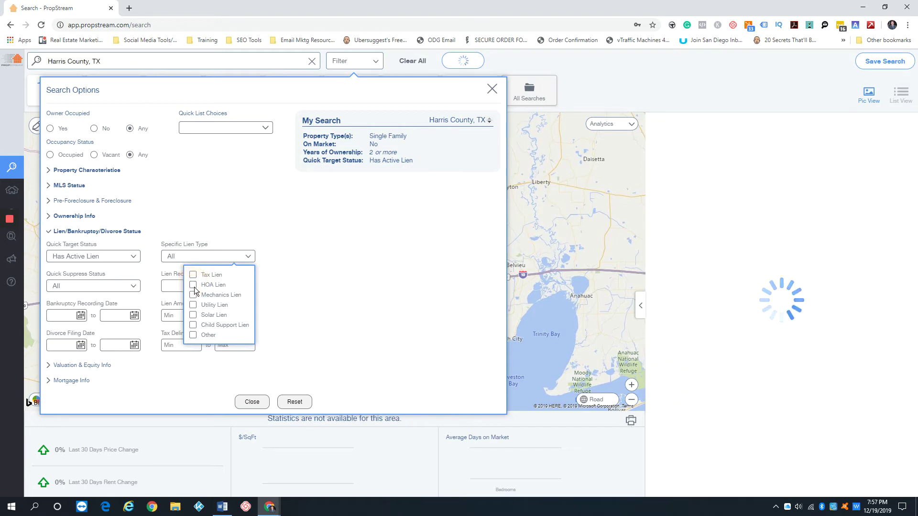
{"action": "left_click", "coordinate": [193, 285]}
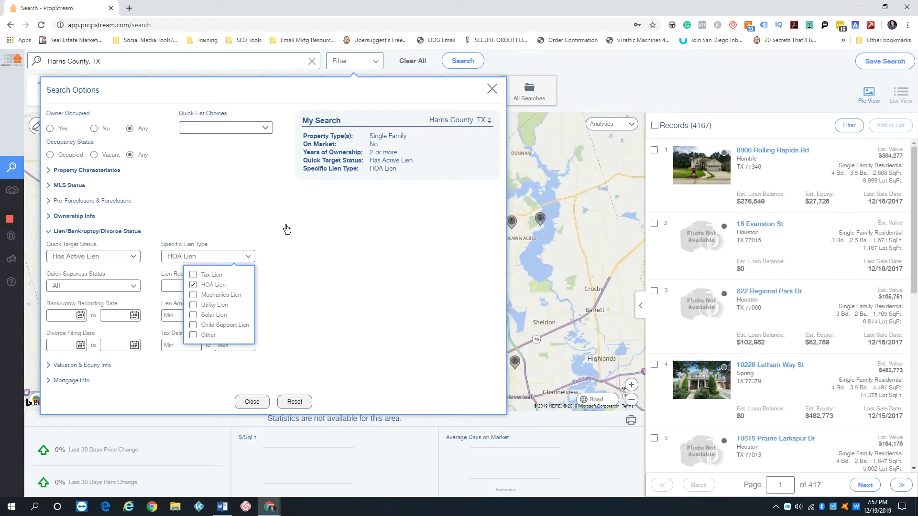
{"action": "left_click", "coordinate": [193, 286]}
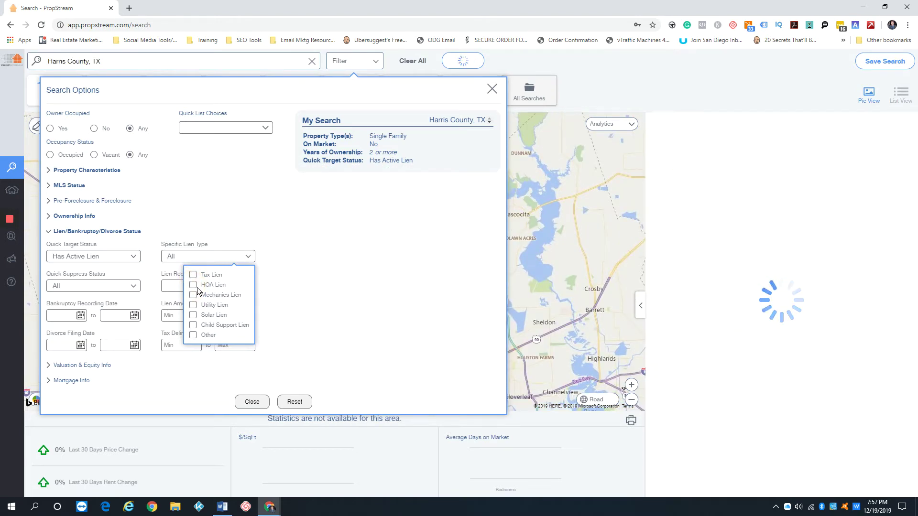
{"action": "left_click", "coordinate": [193, 315]}
{"action": "left_click", "coordinate": [194, 315]}
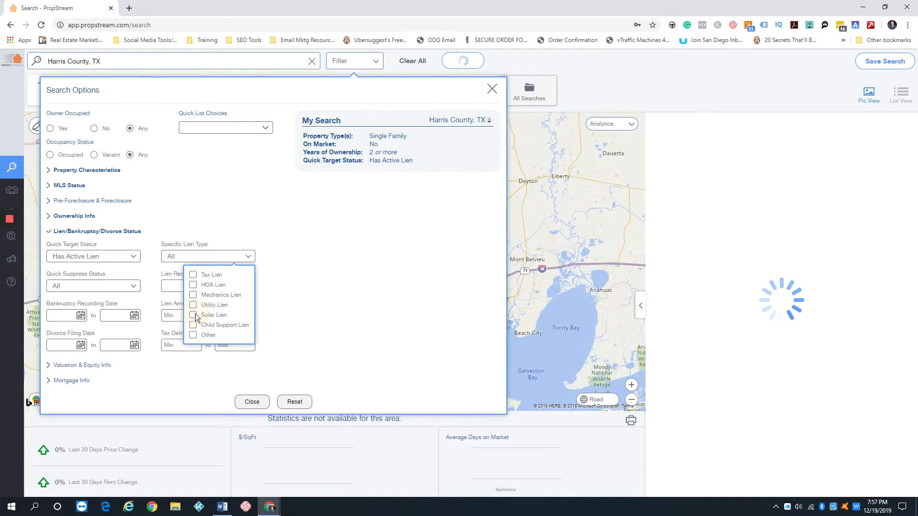
{"action": "left_click", "coordinate": [193, 326]}
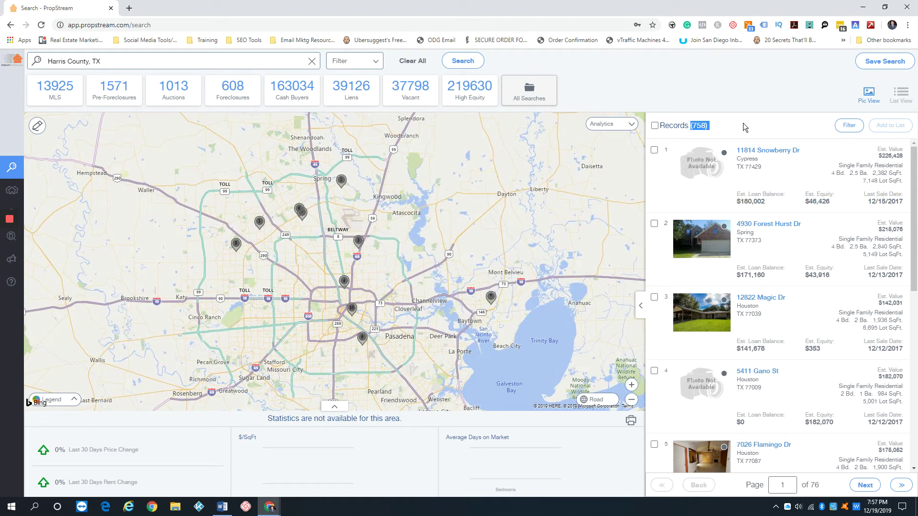
Close the search options, reopen them and expand Valuation & Equity Info.
{"action": "left_click", "coordinate": [743, 124]}
{"action": "left_click", "coordinate": [364, 62]}
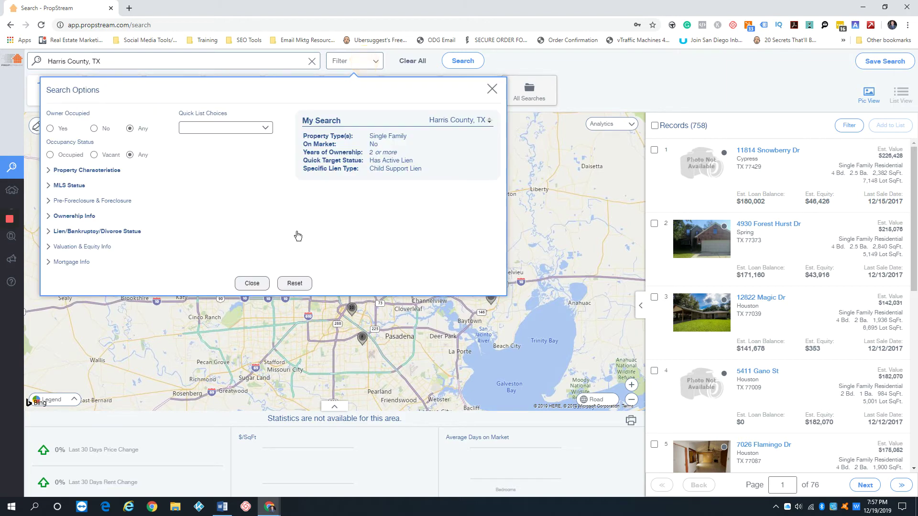
{"action": "left_click", "coordinate": [73, 249]}
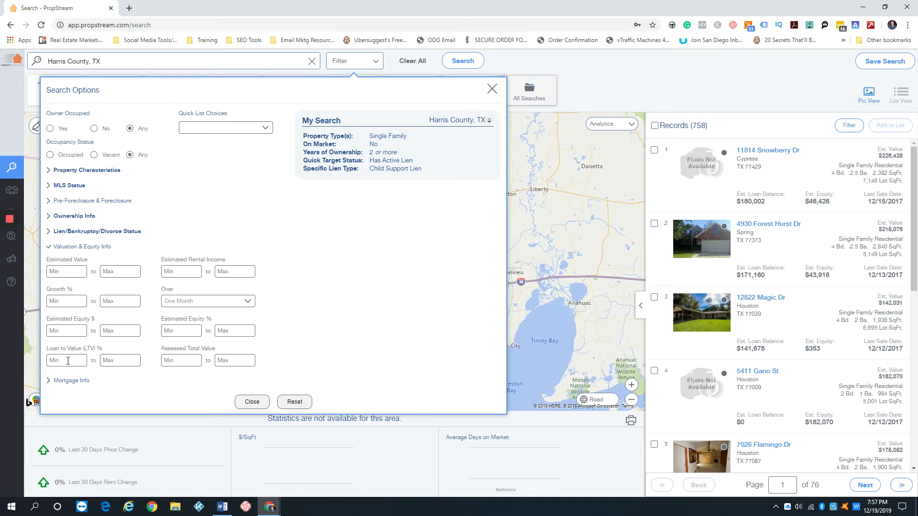
{"action": "left_click", "coordinate": [68, 329]}
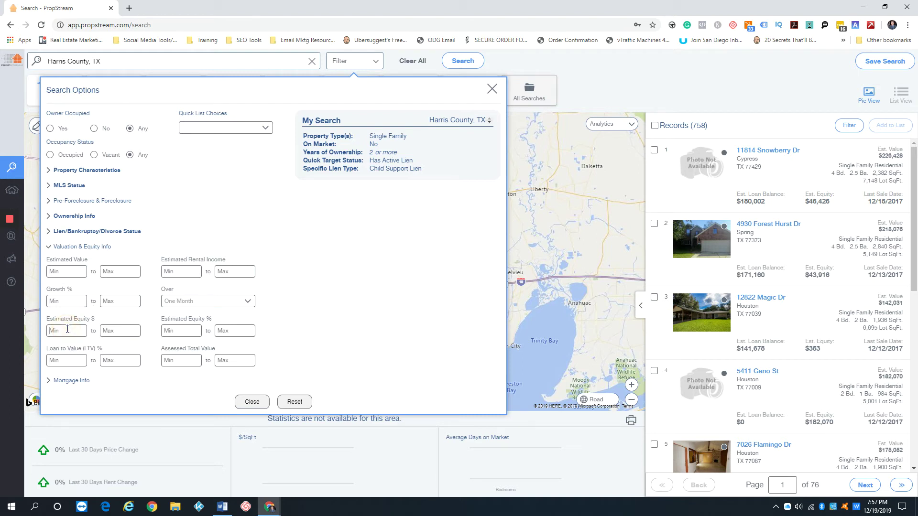
{"action": "left_click", "coordinate": [192, 329]}
{"action": "type", "text": "20"}
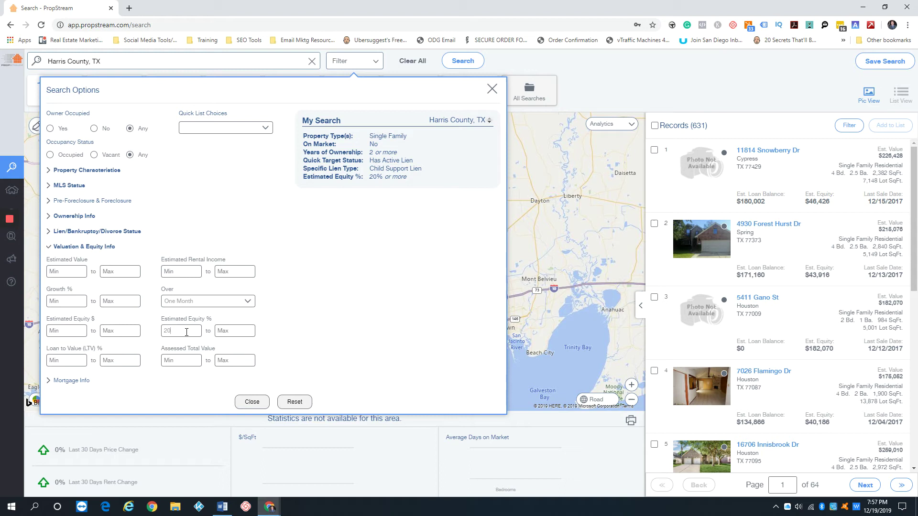
{"action": "left_click_drag", "start_coordinate": [186, 332], "coordinate": [157, 333]}
{"action": "key", "text": "BackSpace"}
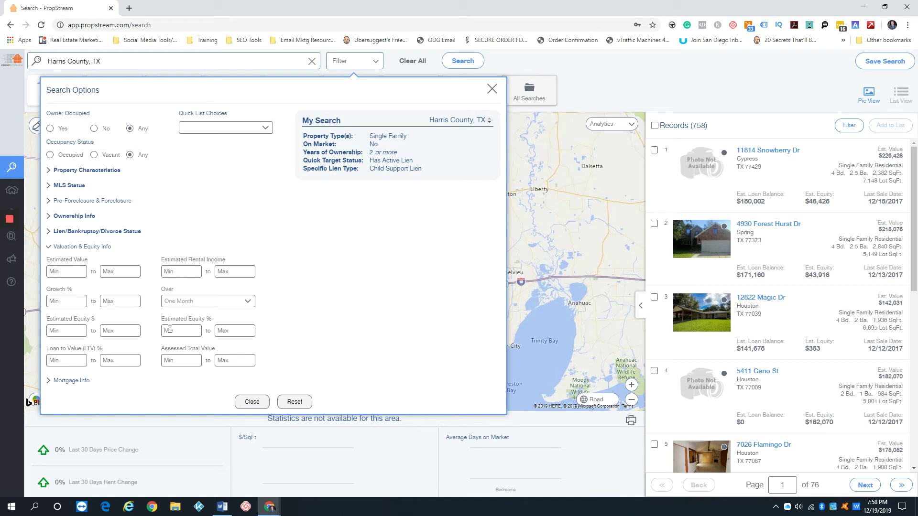
Clear the Child Support Lien type and set Quick Target Status to Has Active Bankruptcy.
{"action": "left_click", "coordinate": [92, 247]}
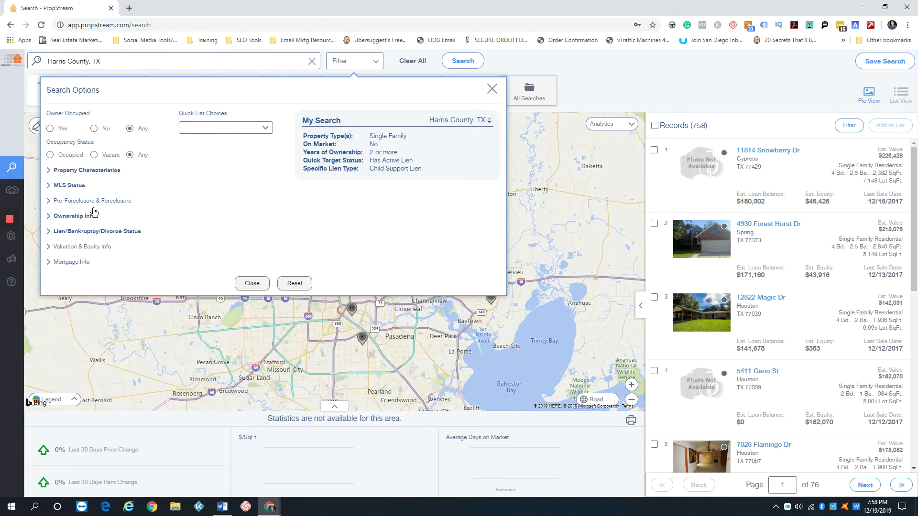
{"action": "left_click", "coordinate": [95, 234]}
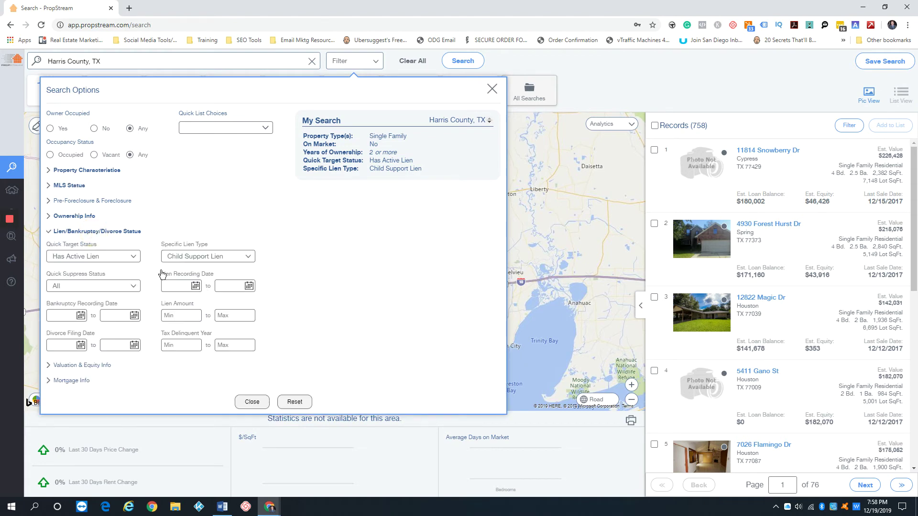
{"action": "left_click", "coordinate": [194, 257]}
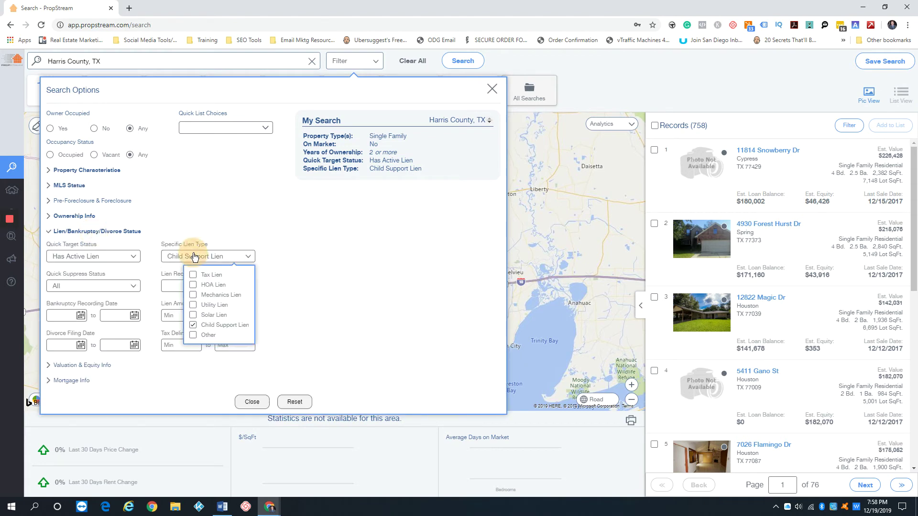
{"action": "left_click", "coordinate": [193, 325]}
{"action": "left_click", "coordinate": [120, 258]}
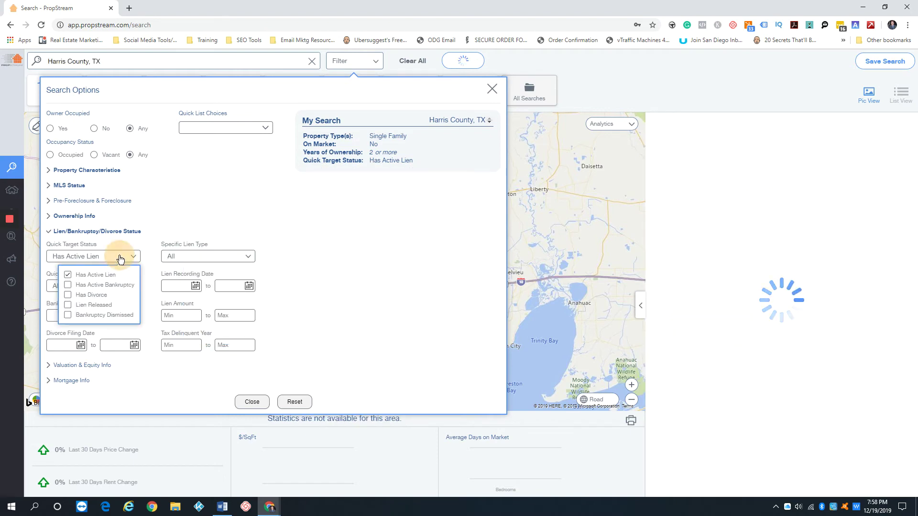
{"action": "left_click", "coordinate": [67, 285]}
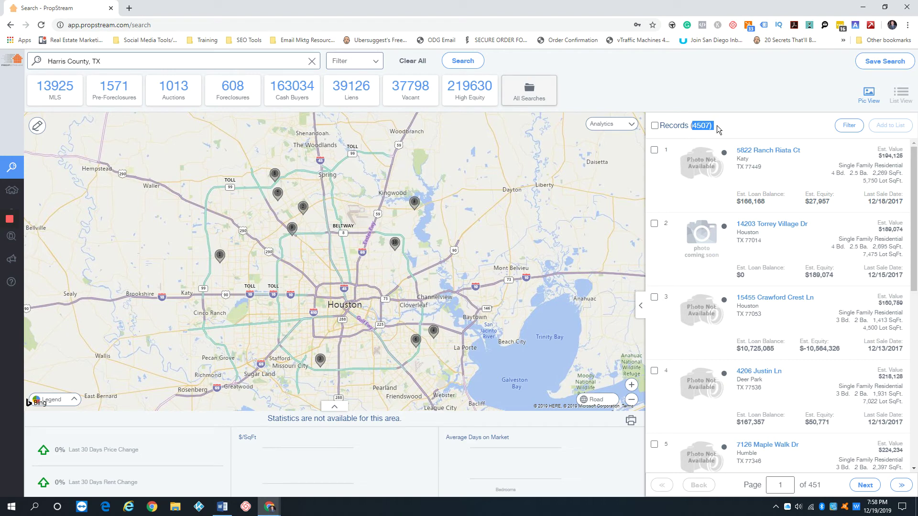
{"action": "left_click", "coordinate": [352, 66]}
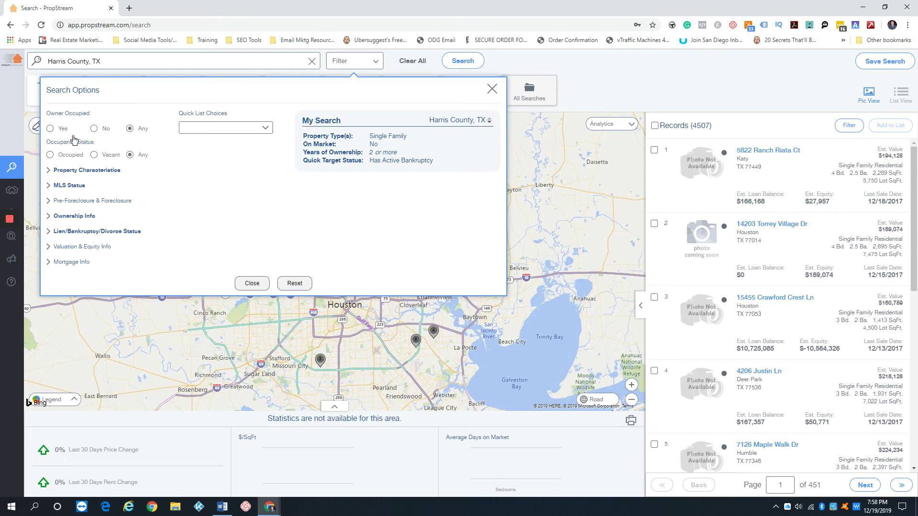
Set Owner Occupied to Yes and Occupancy Status to Occupied.
{"action": "left_click", "coordinate": [50, 128]}
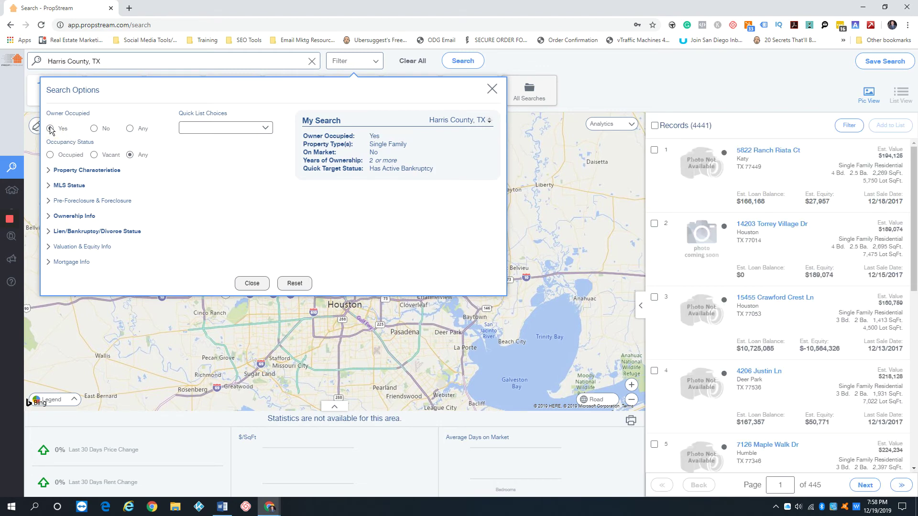
{"action": "left_click", "coordinate": [50, 155]}
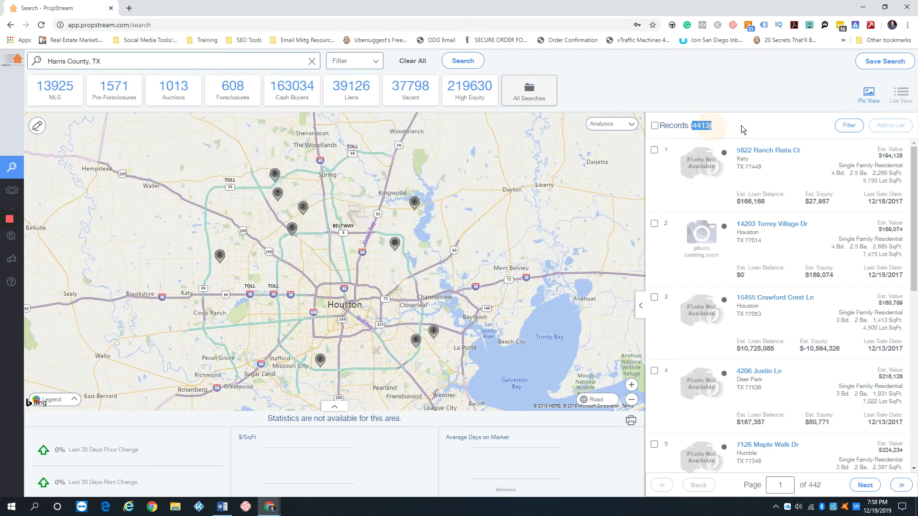
{"action": "mouse_move", "coordinate": [354, 61]}
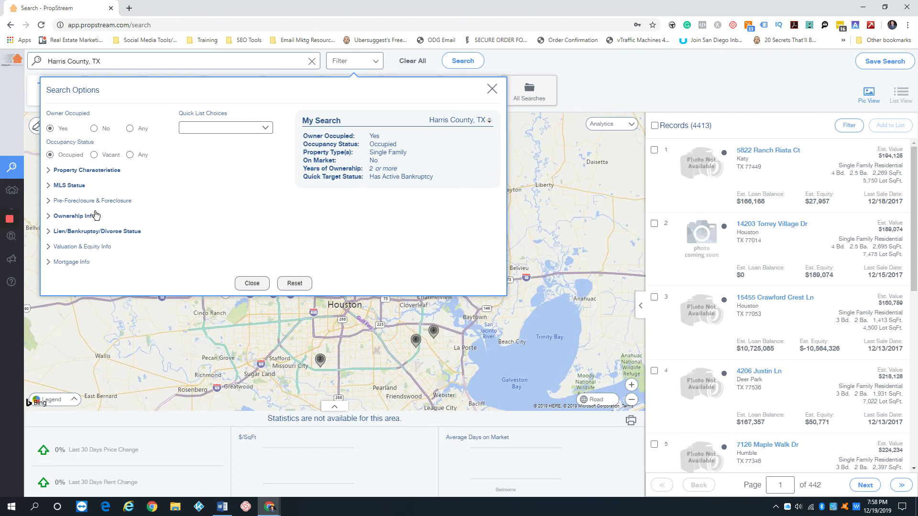
Change the Quick Target Status from Has Active Bankruptcy to Has Divorce.
{"action": "left_click", "coordinate": [80, 231]}
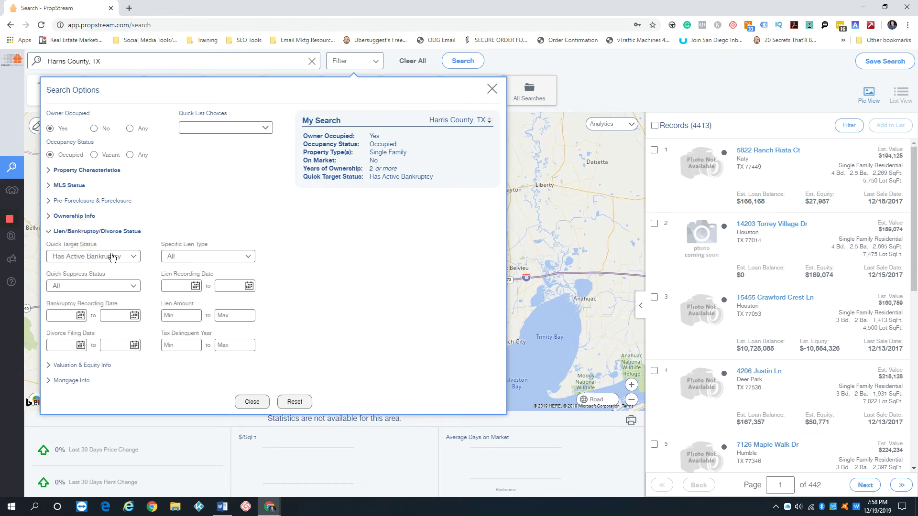
{"action": "left_click", "coordinate": [112, 258]}
{"action": "left_click", "coordinate": [68, 285]}
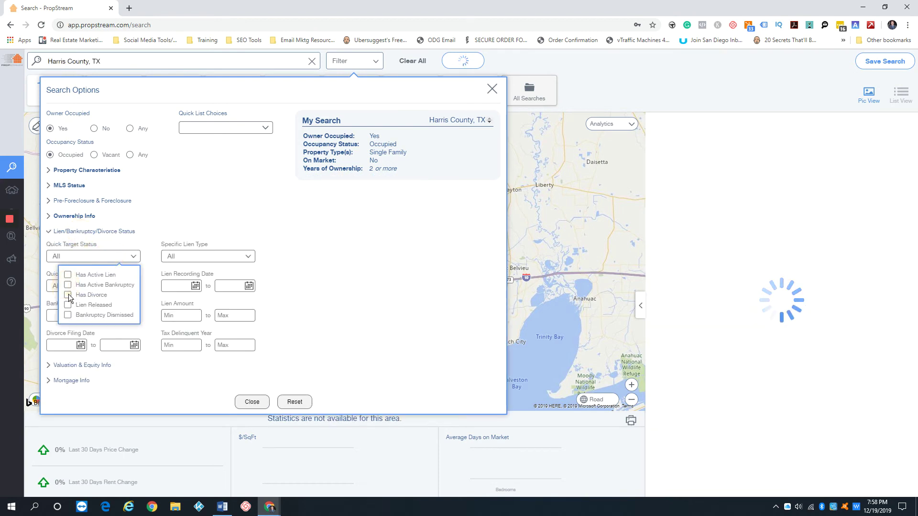
{"action": "left_click", "coordinate": [68, 295]}
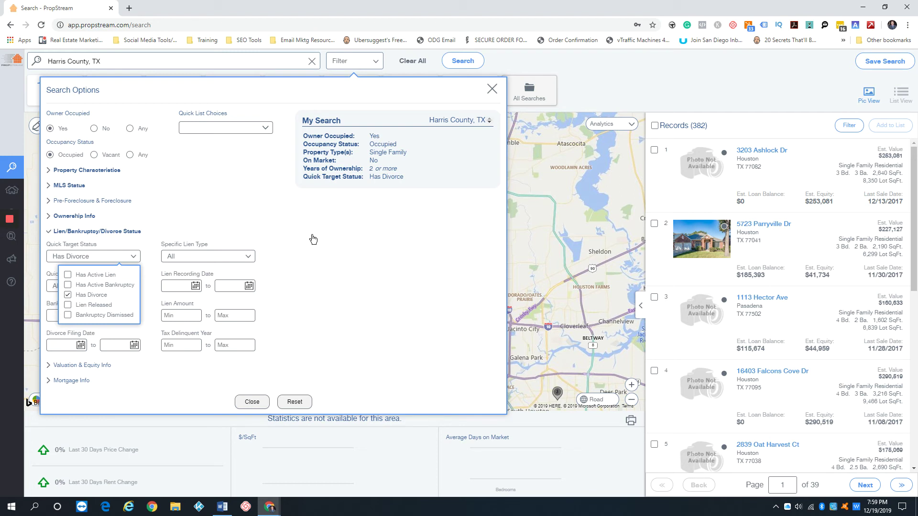
Reset Owner Occupied and Occupancy Status to Any and close the search options.
{"action": "left_click", "coordinate": [129, 130]}
{"action": "left_click", "coordinate": [130, 155]}
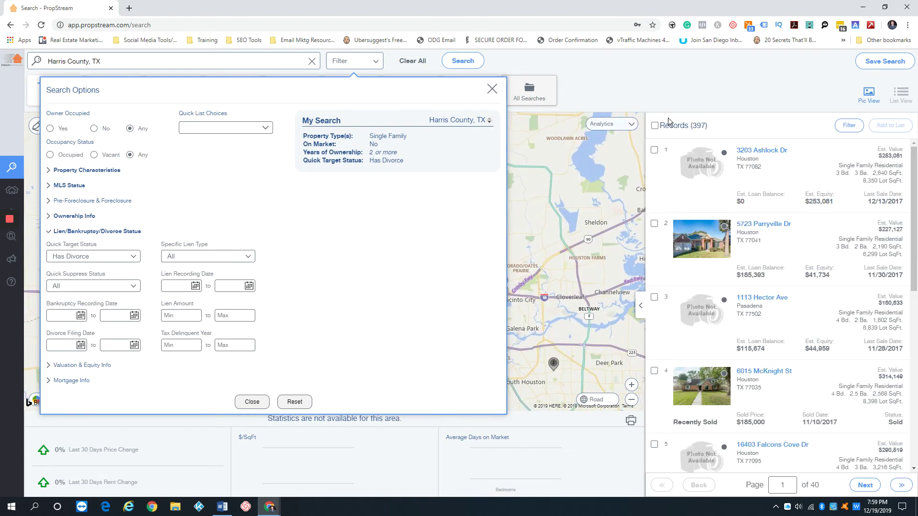
{"action": "left_click", "coordinate": [695, 127]}
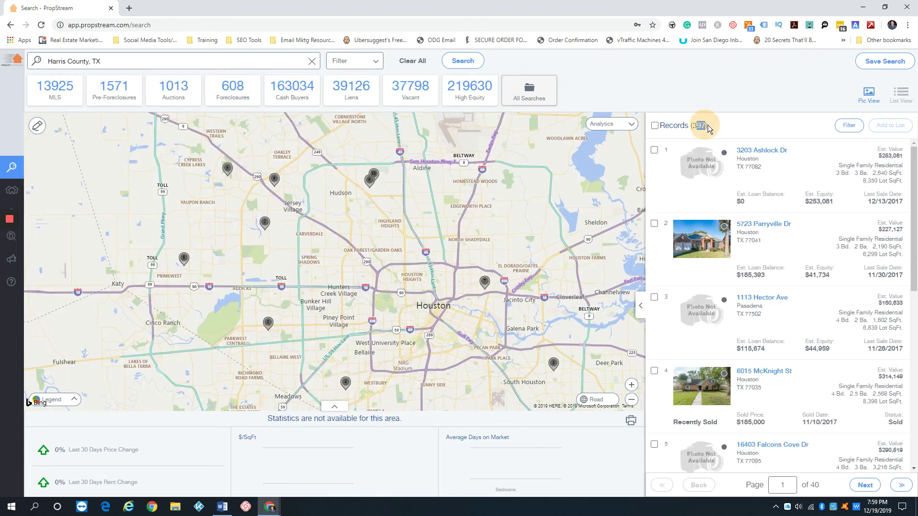
Delete the 2-year minimum from Years of Ownership under Ownership Info.
{"action": "left_click", "coordinate": [375, 62]}
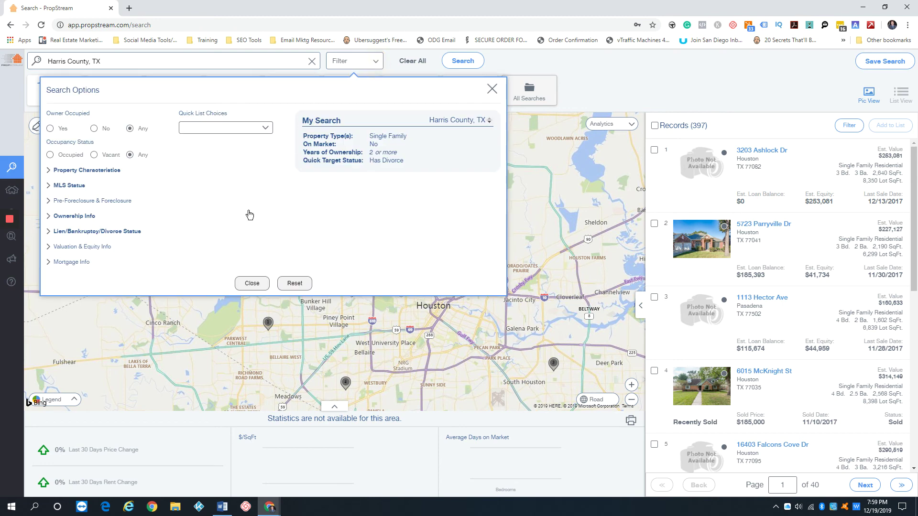
{"action": "left_click", "coordinate": [93, 248]}
{"action": "left_click", "coordinate": [88, 246]}
{"action": "left_click", "coordinate": [72, 217]}
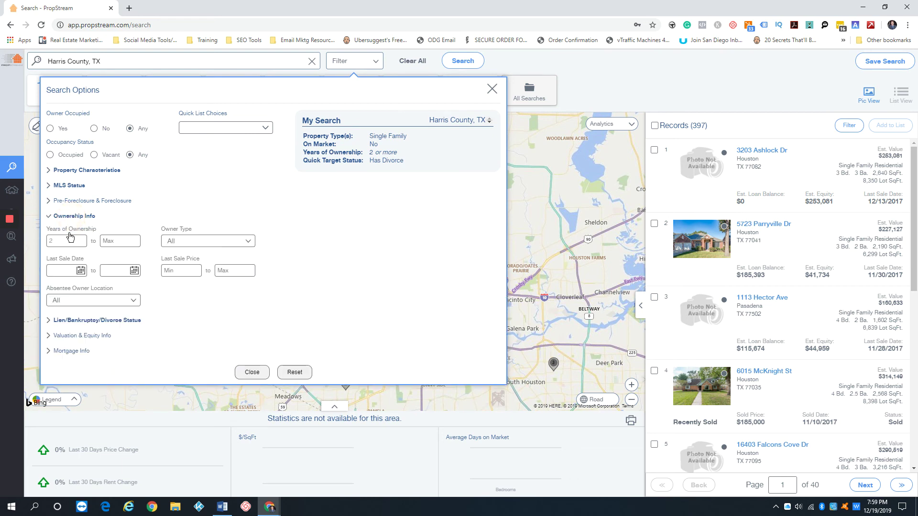
{"action": "left_click_drag", "start_coordinate": [66, 242], "coordinate": [41, 239]}
{"action": "key", "text": "BackSpace"}
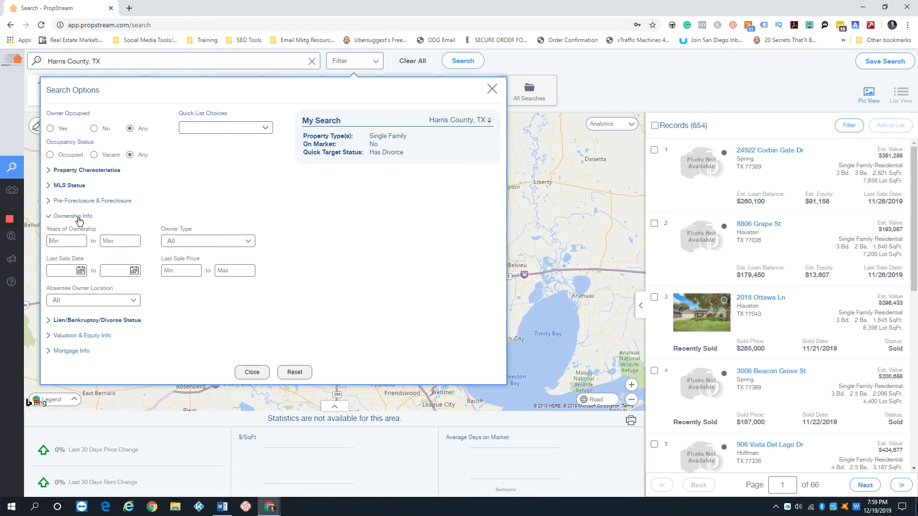
{"action": "left_click", "coordinate": [79, 217]}
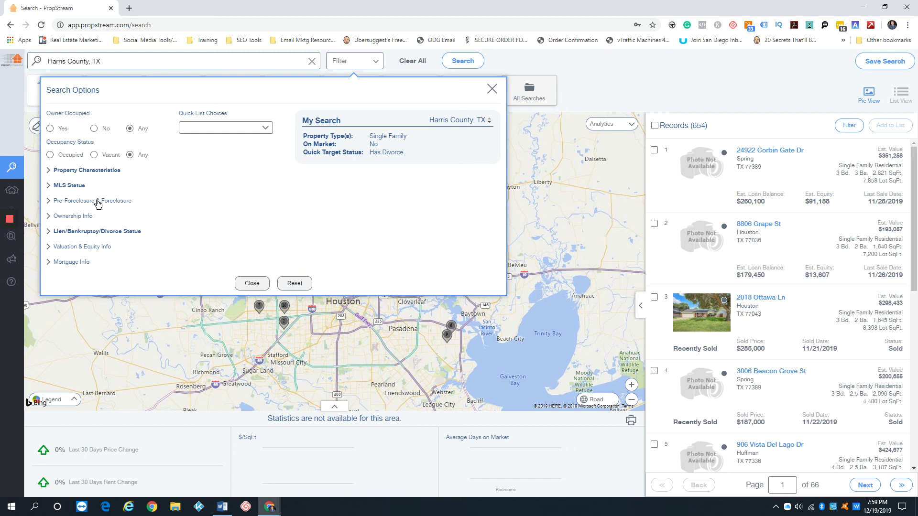
Uncheck Has Divorce, try Lien Released and uncheck it, leaving Quick Target Status at All.
{"action": "left_click", "coordinate": [89, 232]}
{"action": "left_click", "coordinate": [127, 258]}
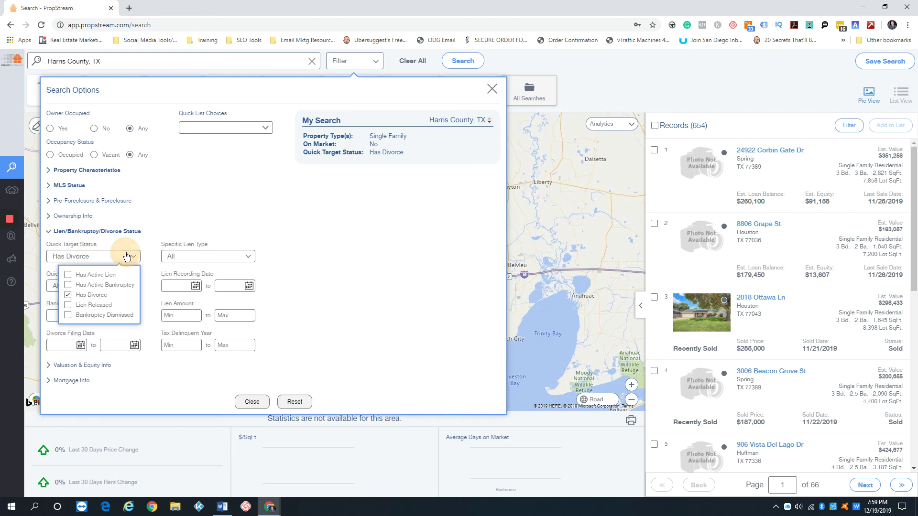
{"action": "left_click", "coordinate": [67, 297]}
{"action": "left_click", "coordinate": [68, 305]}
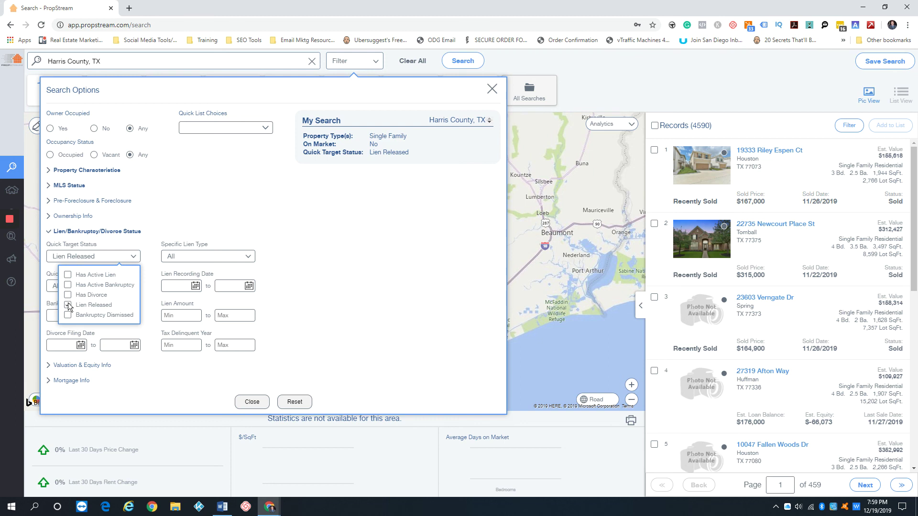
{"action": "left_click", "coordinate": [67, 305]}
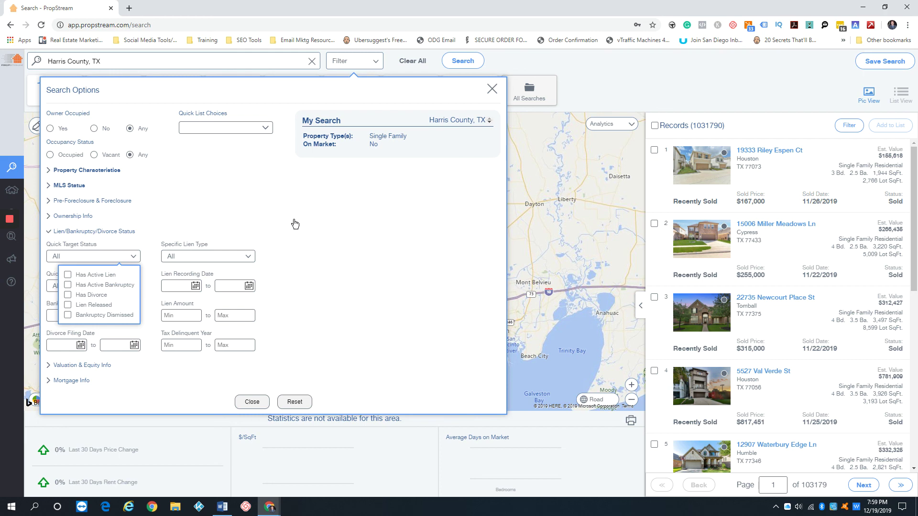
{"action": "left_click", "coordinate": [367, 228]}
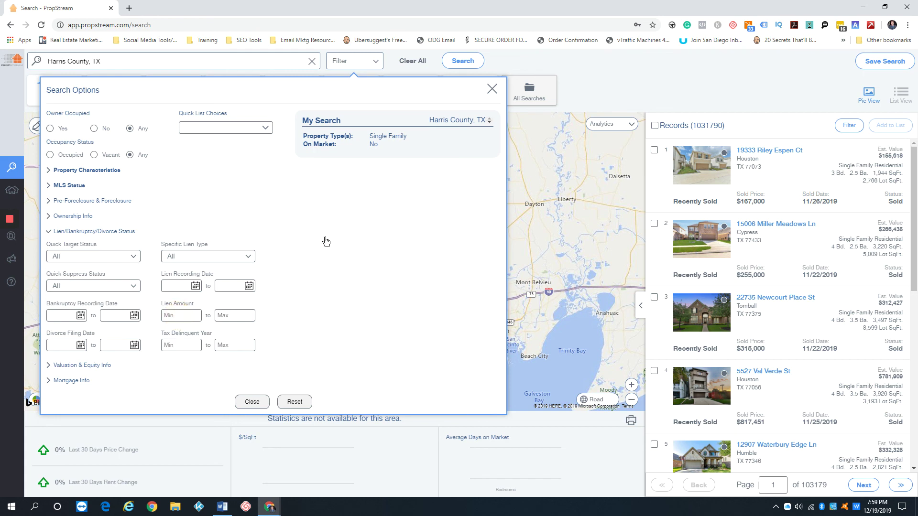
{"action": "left_click", "coordinate": [94, 232]}
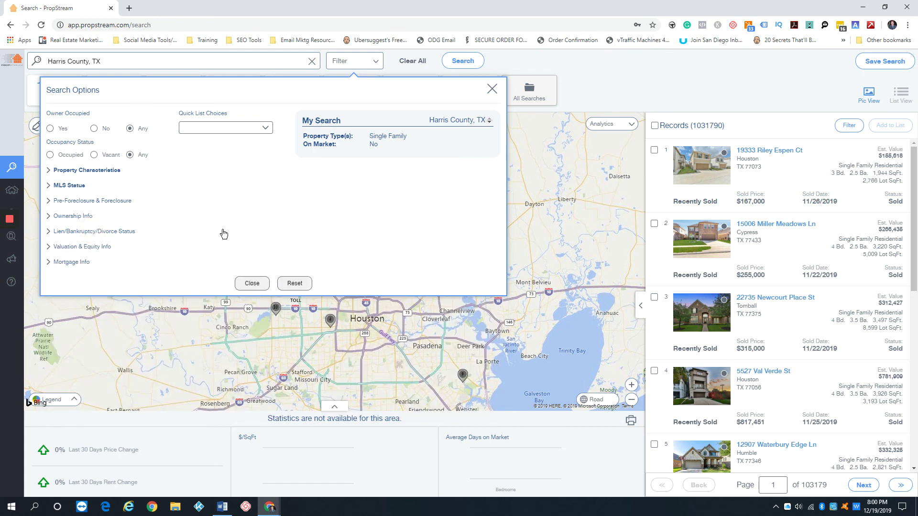